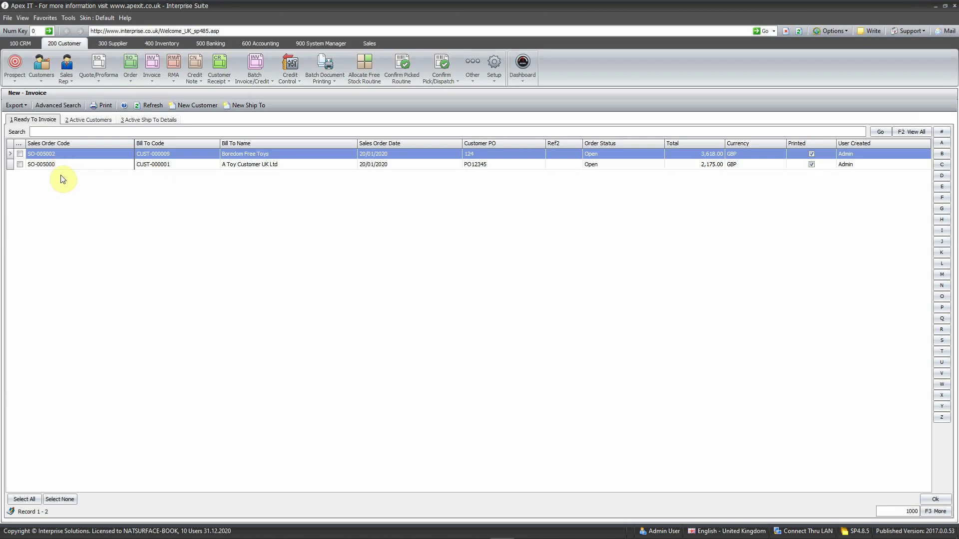
- Check the stages of the open sales orders for Boredom Free Toys and A Toy Customer UK Ltd, and return to the new-invoice list
click(130, 68)
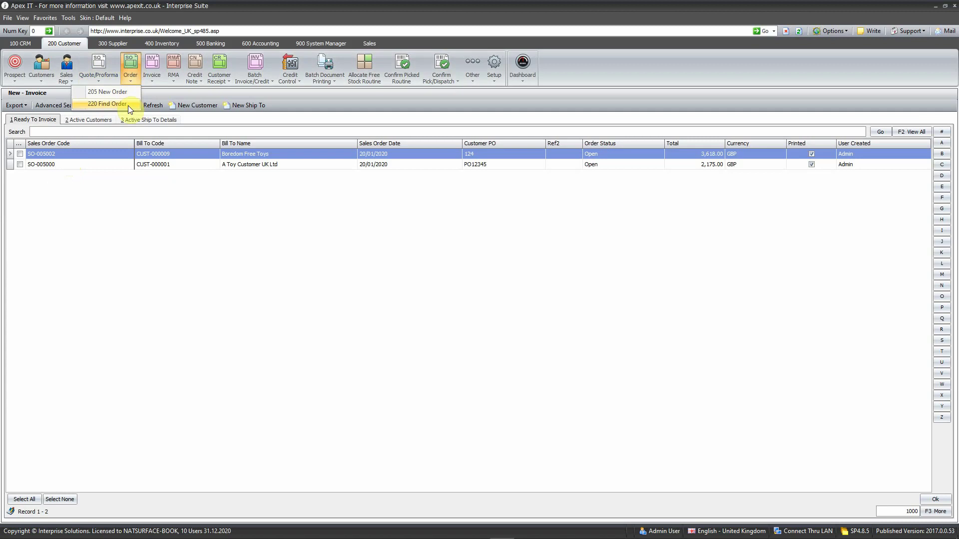
click(106, 103)
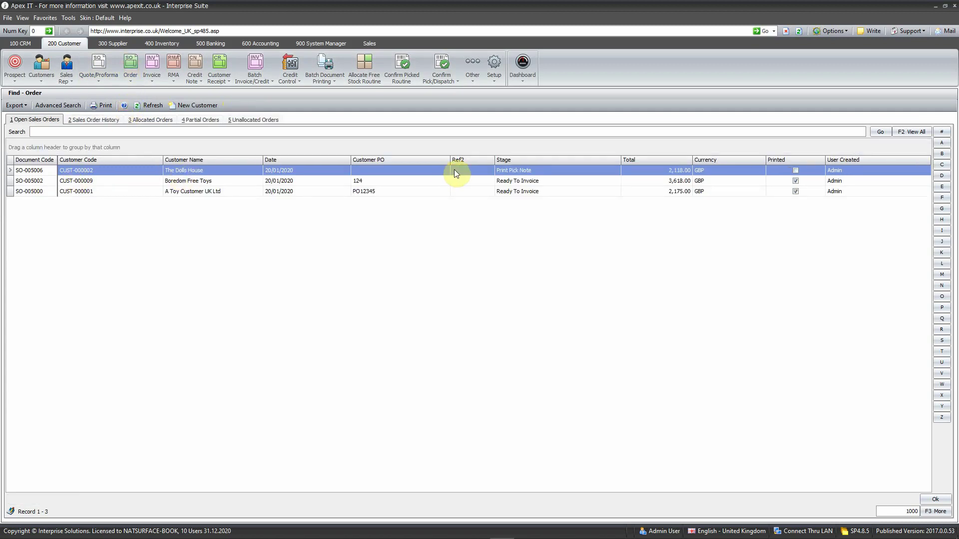
click(519, 182)
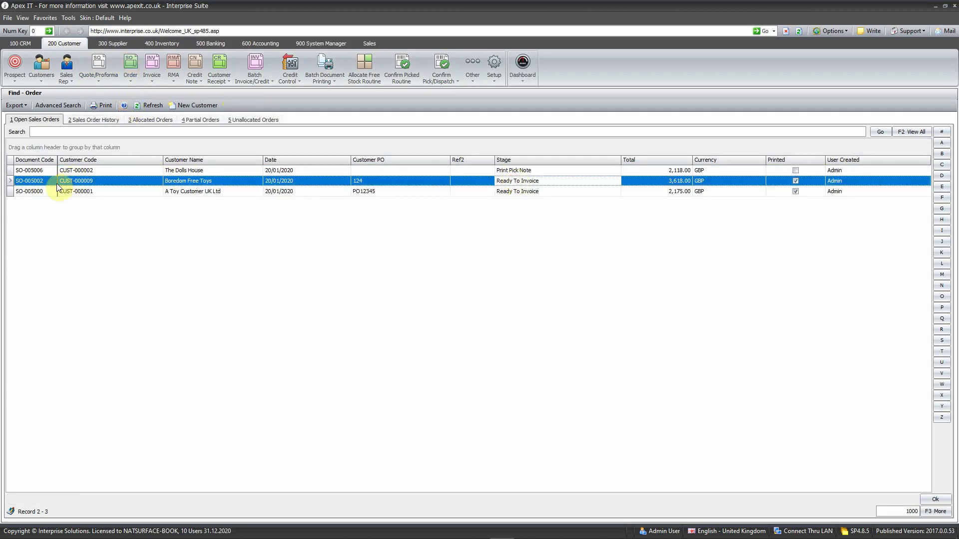
click(54, 191)
click(523, 180)
click(523, 191)
click(523, 181)
click(524, 193)
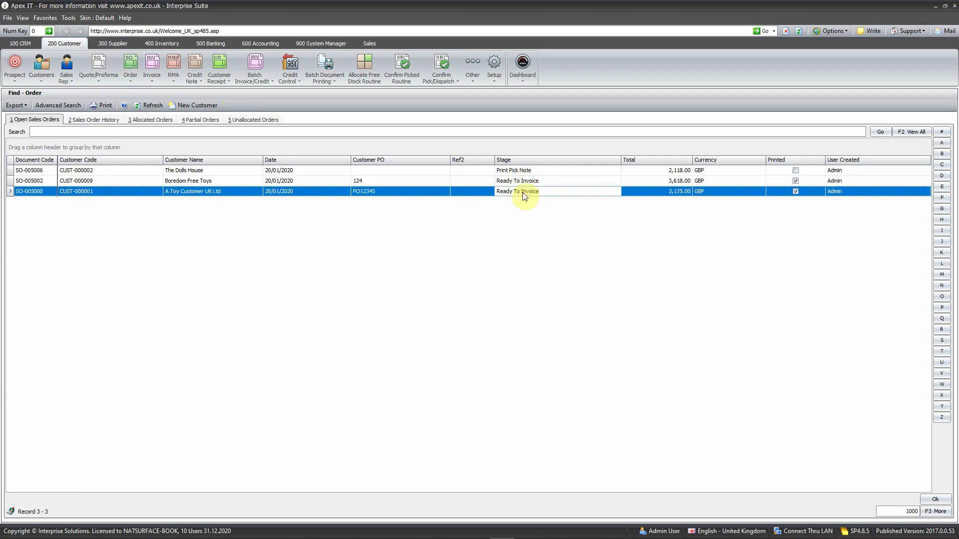
click(149, 68)
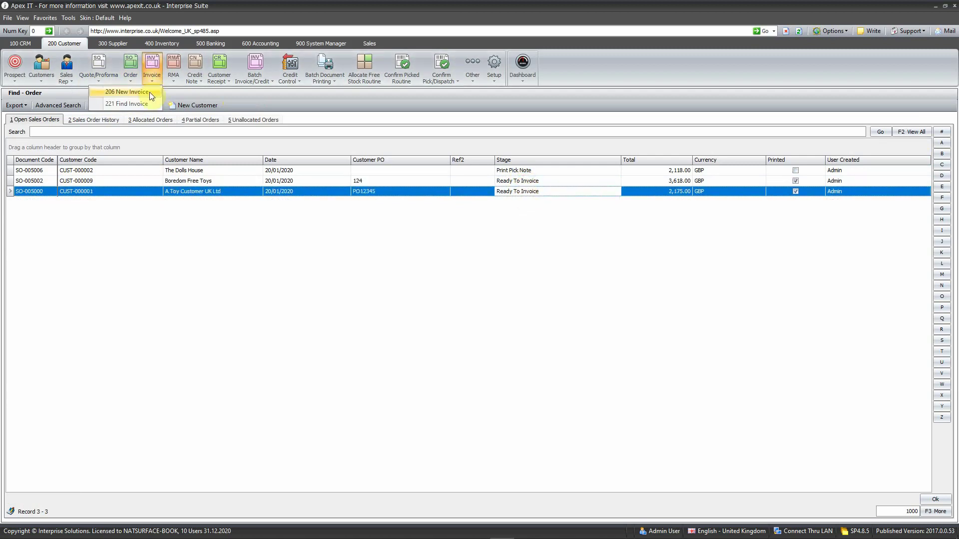
click(149, 92)
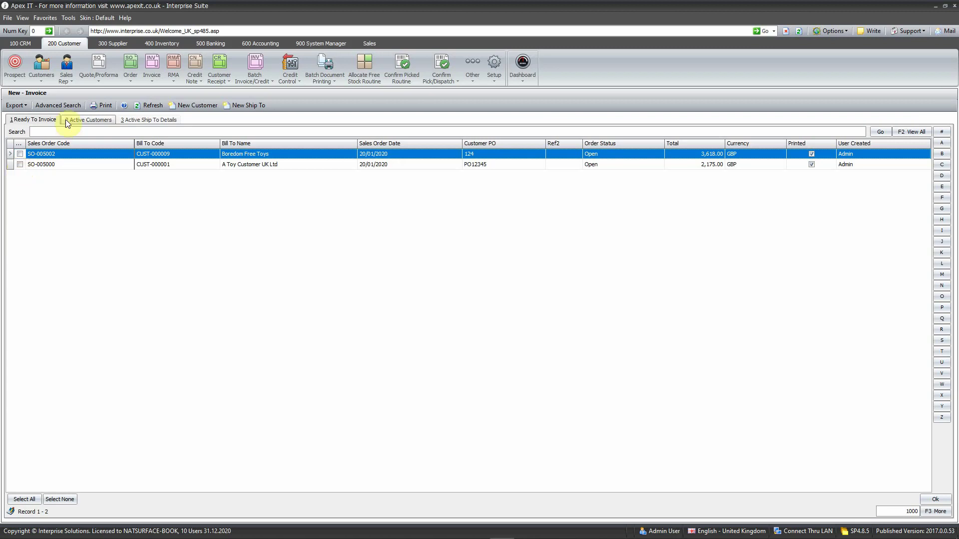
- Open The Dolls House sales order from the open orders and print its Order Picking Ticket to preview
click(134, 63)
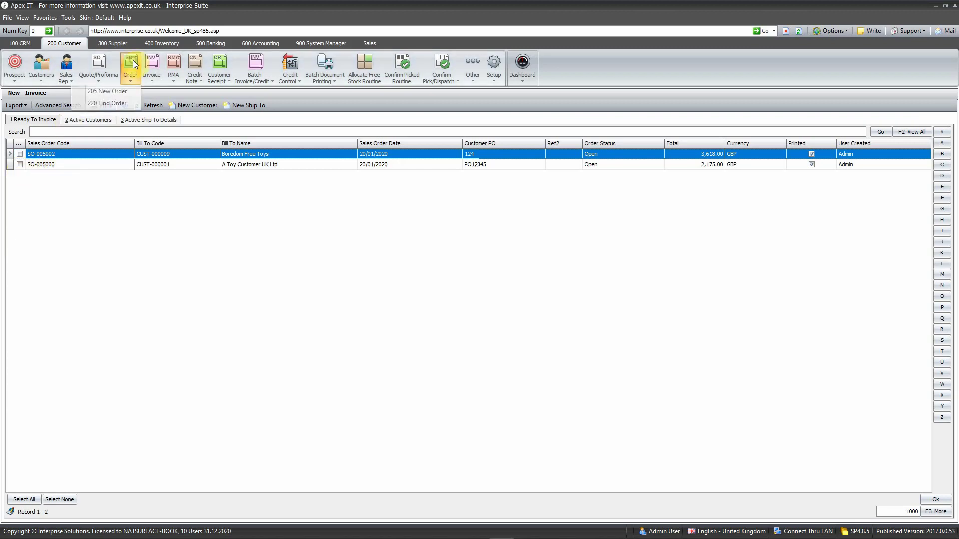
click(127, 106)
click(223, 170)
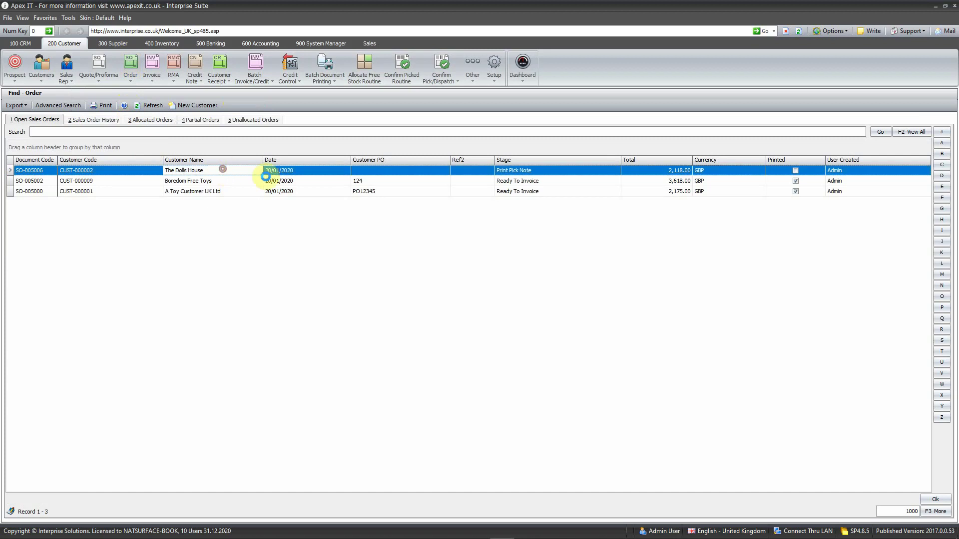
double_click(502, 173)
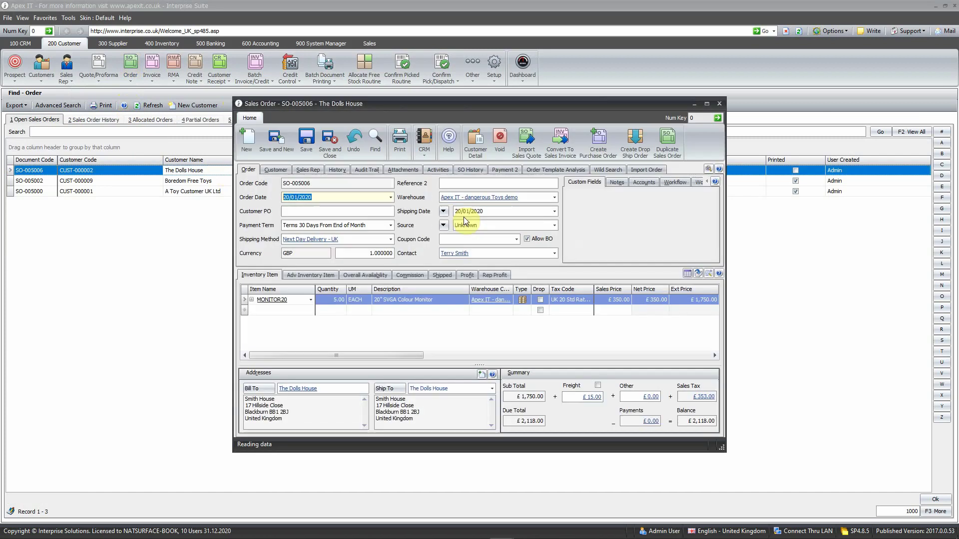
click(400, 140)
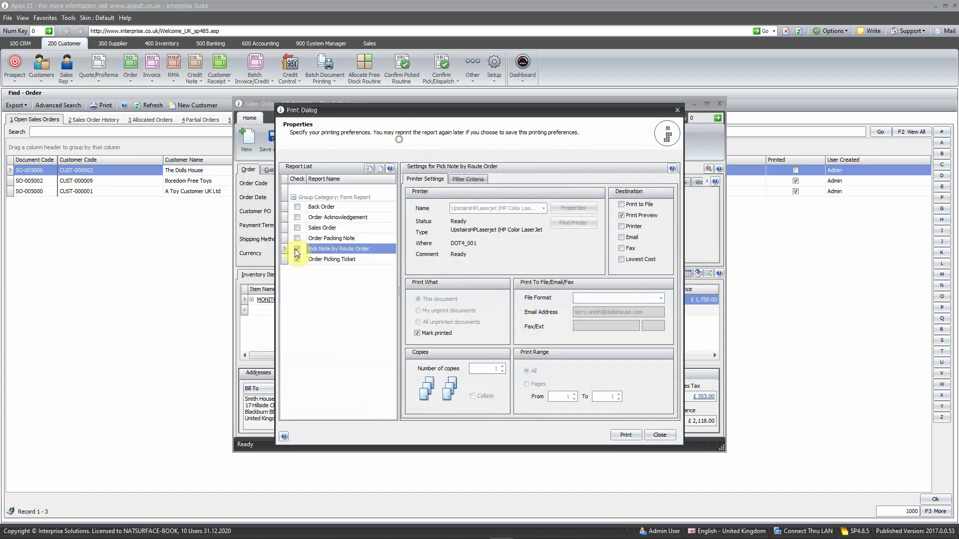
click(297, 259)
click(623, 435)
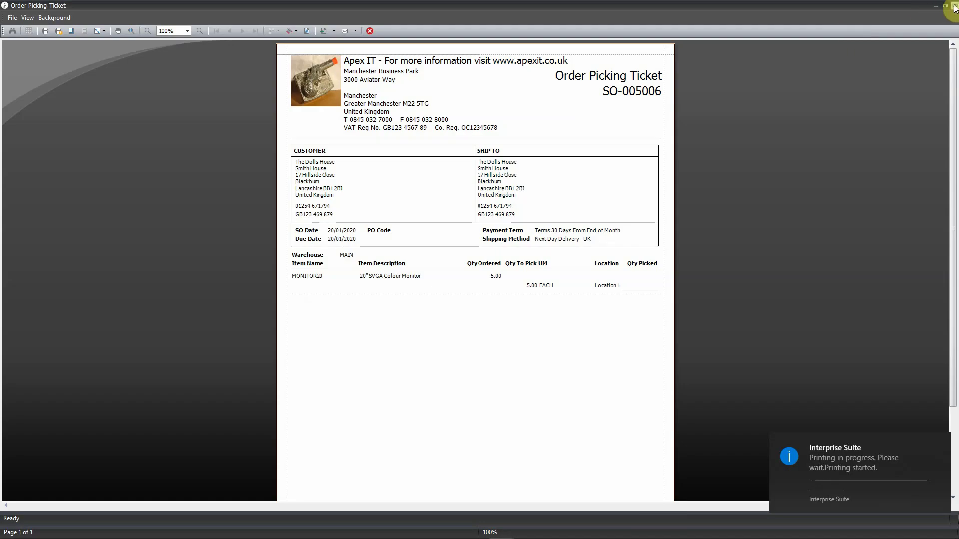
click(951, 6)
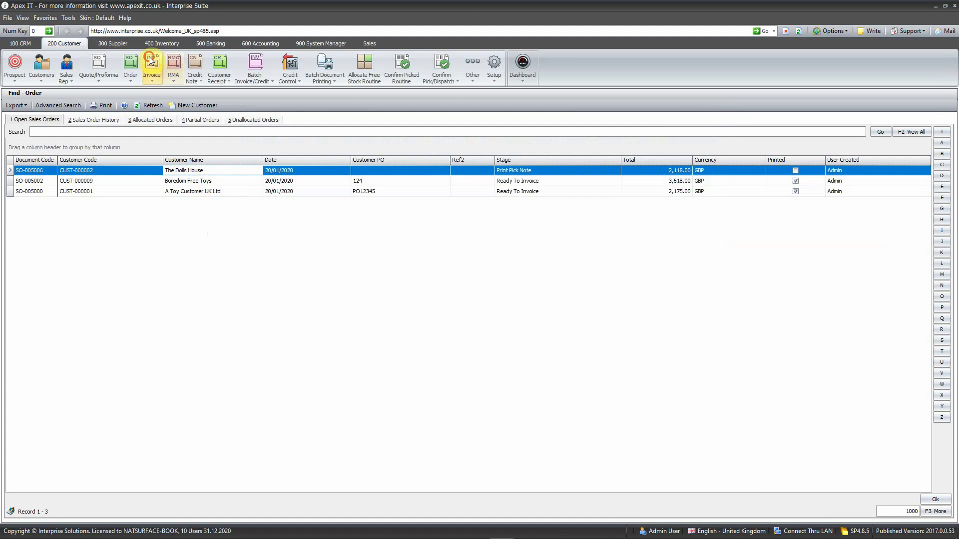
- Open the new-invoice list and examine the ready-to-invoice orders for The Dolls House and Boredom Free Toys
click(152, 70)
click(145, 91)
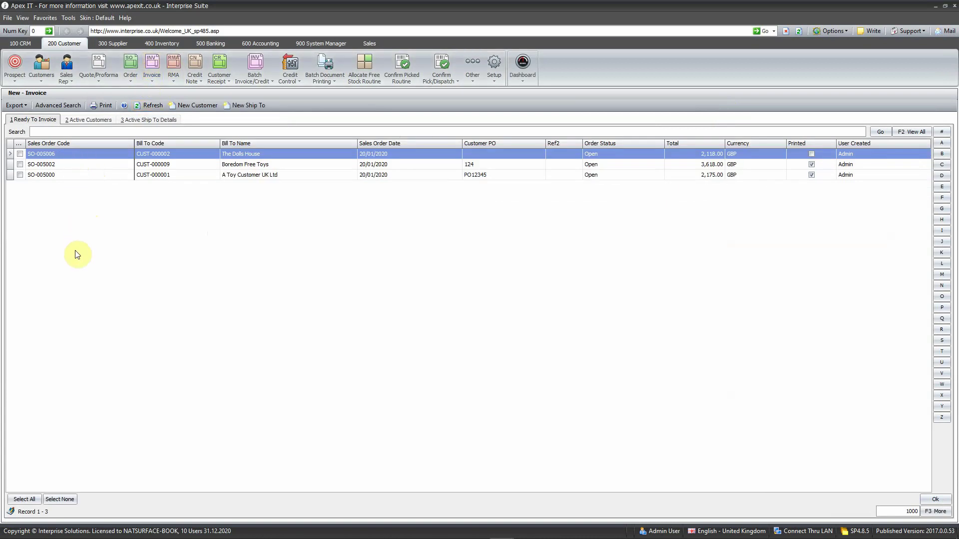
click(58, 156)
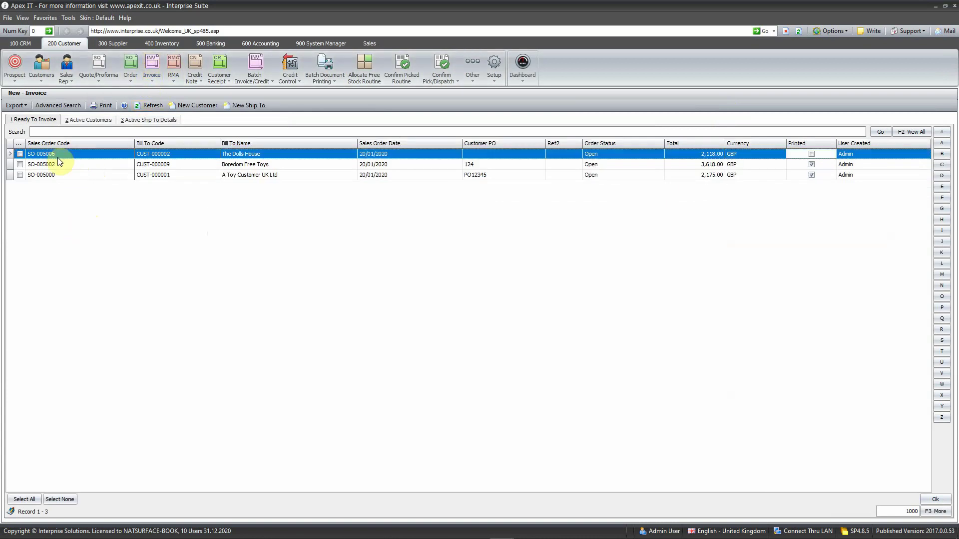
click(57, 164)
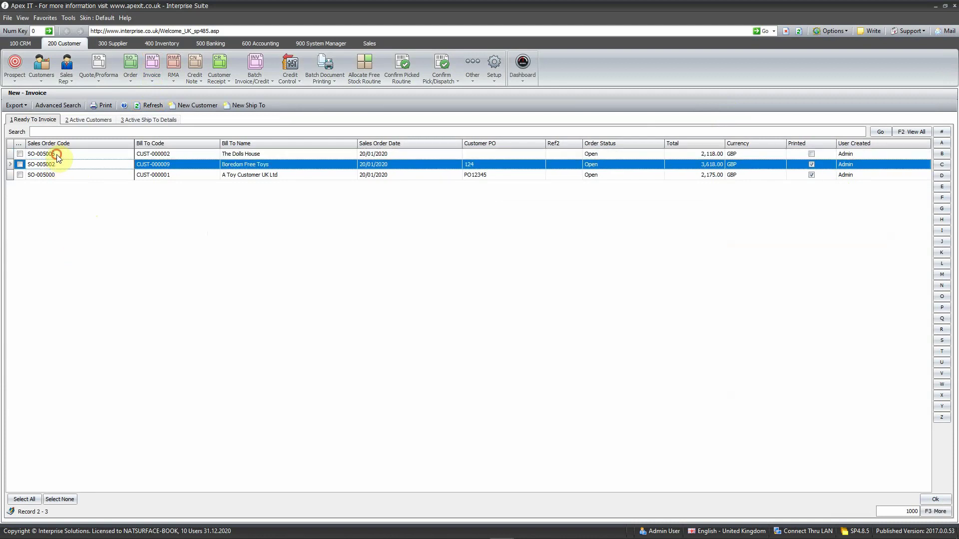
click(56, 155)
click(57, 164)
click(58, 156)
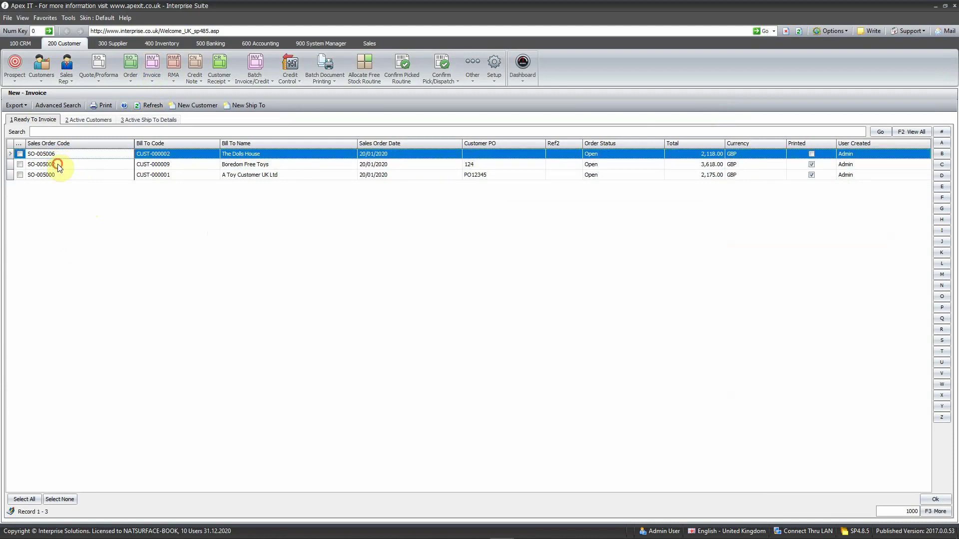
click(58, 165)
click(58, 154)
click(58, 161)
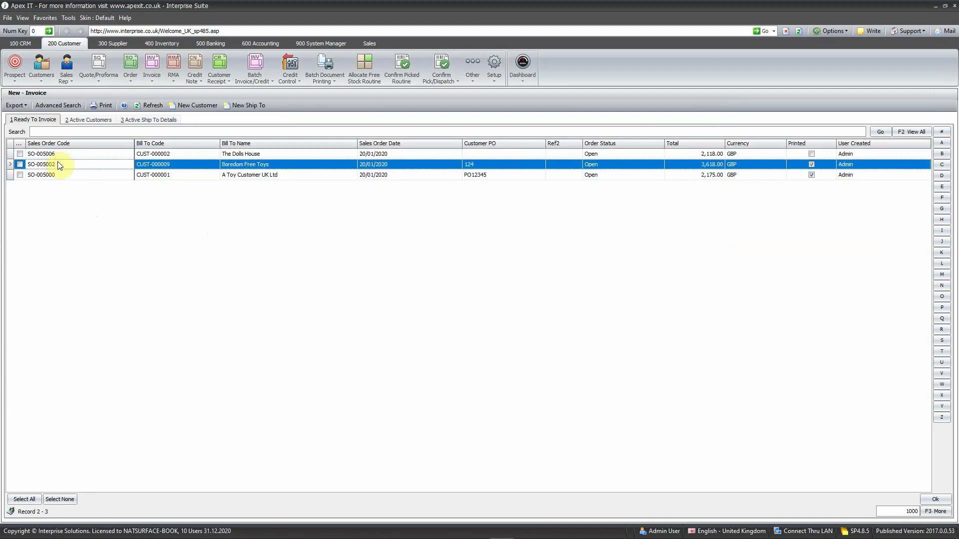
- Mark The Dolls House and Boredom Free Toys orders for invoicing
click(20, 154)
click(20, 164)
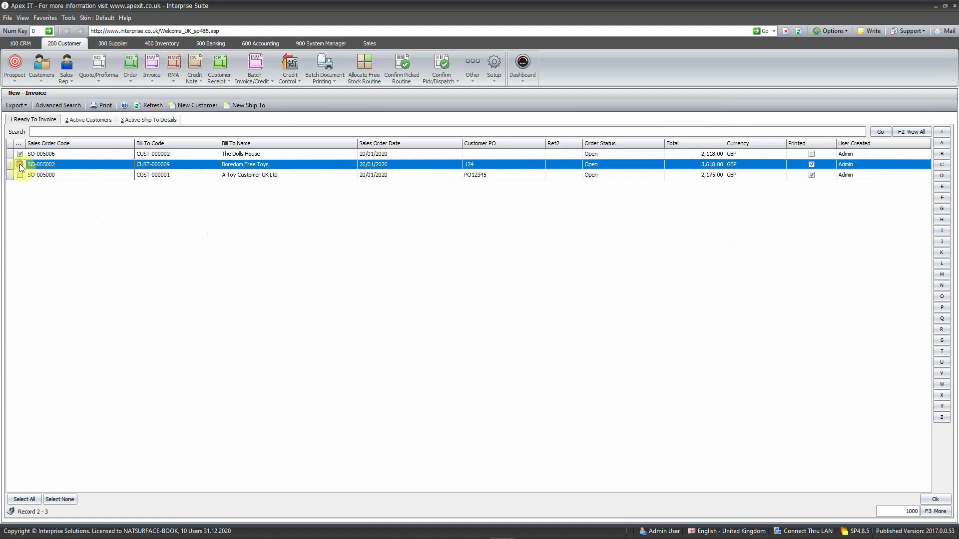
click(20, 165)
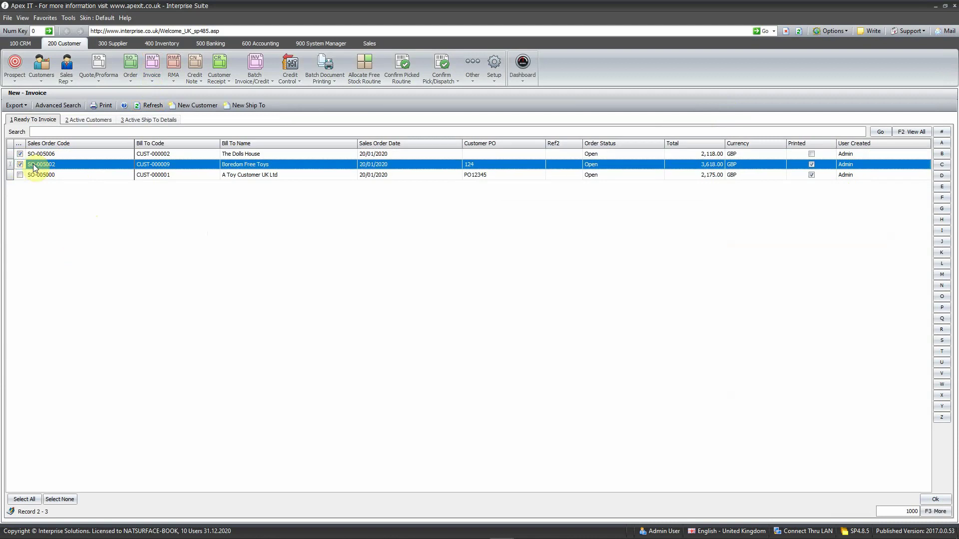
click(64, 164)
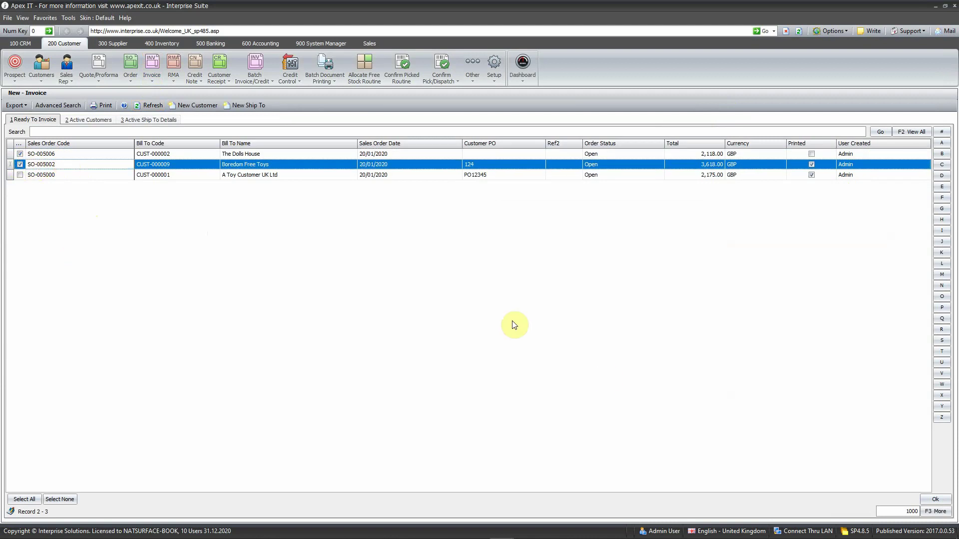
- Create invoices for the marked orders with the invoice date 20/01/2020, declining to view the invoice details
click(943, 501)
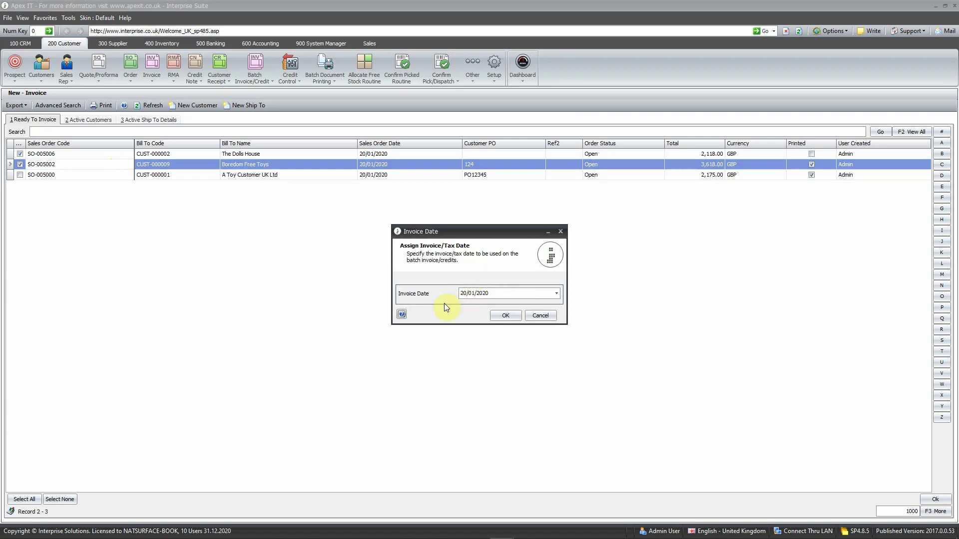
drag(507, 294, 452, 294)
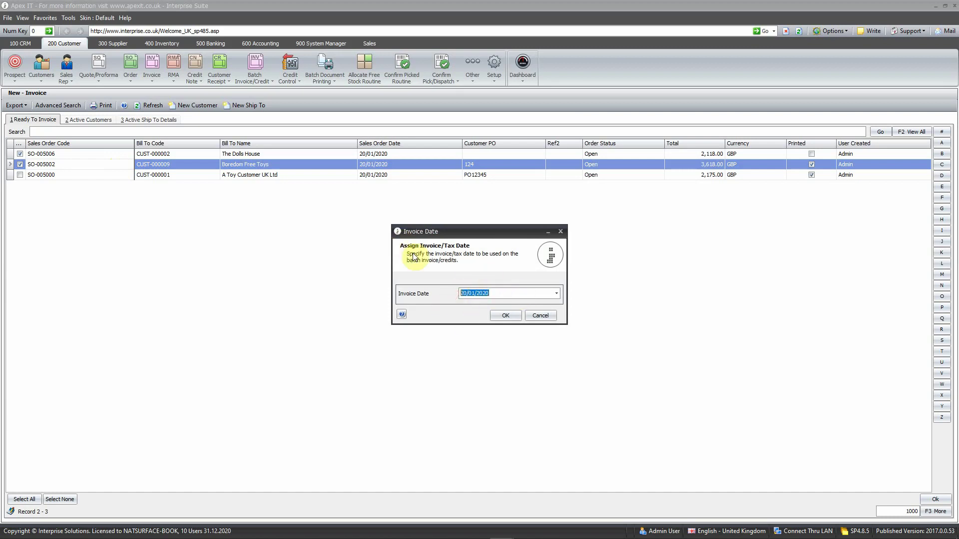
drag(496, 294, 476, 295)
click(498, 295)
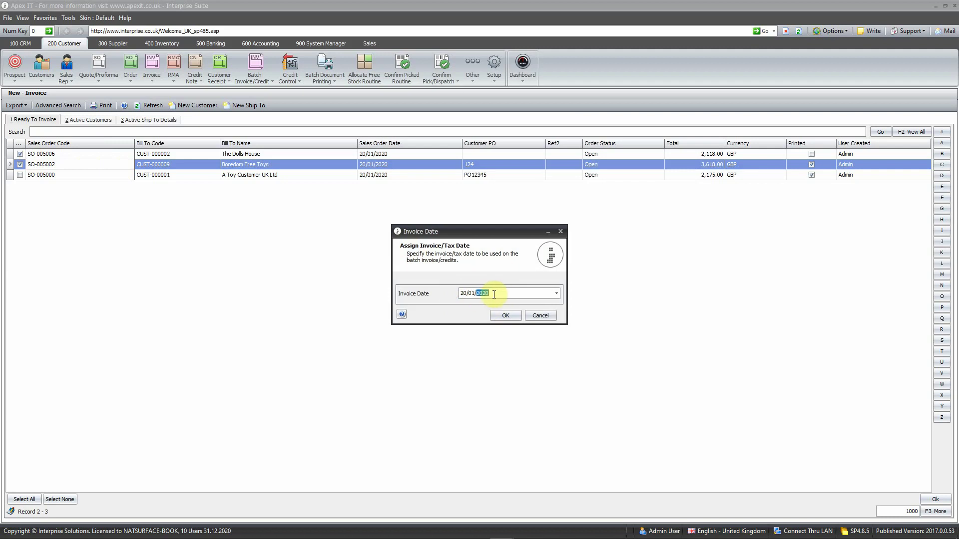
click(506, 316)
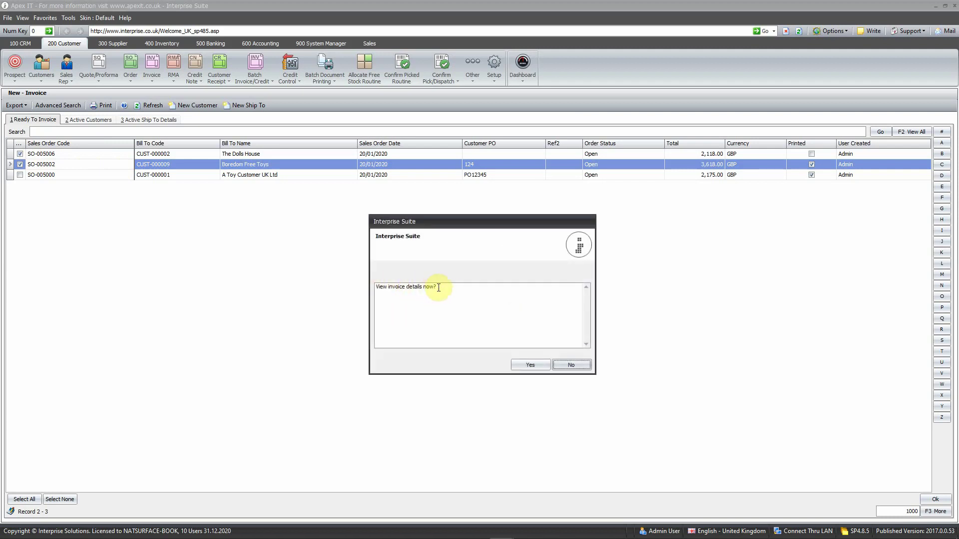
click(582, 365)
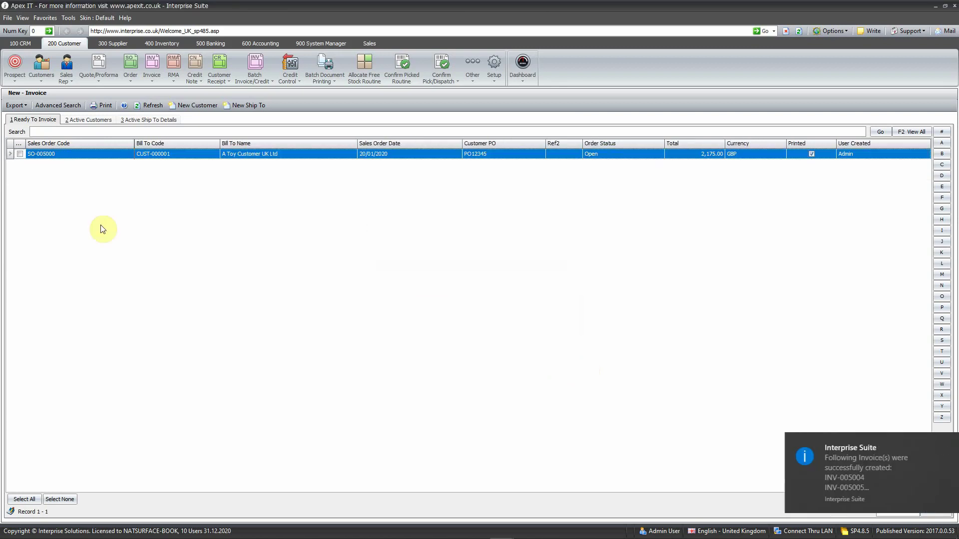
- Open the invoice creation notification to read which invoices were generated, and dismiss it
click(826, 466)
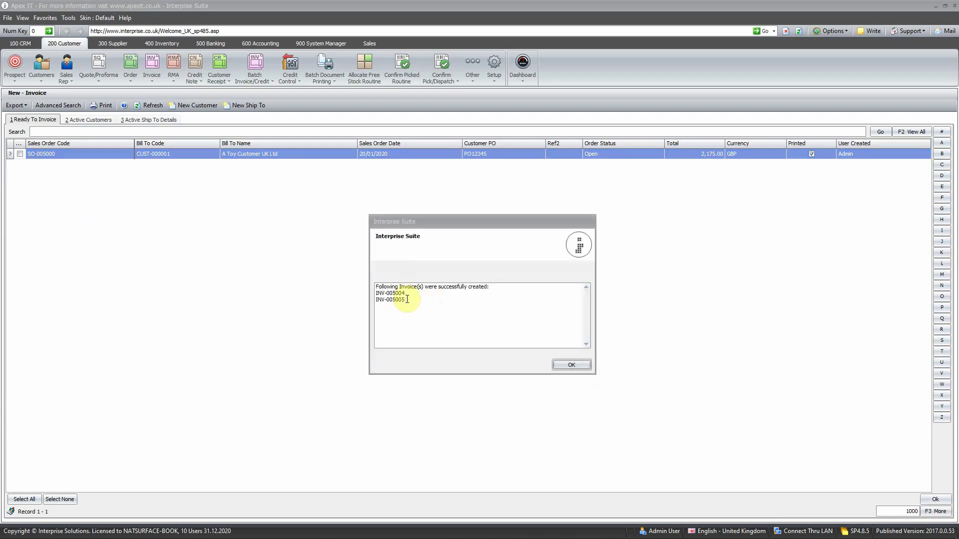
click(407, 299)
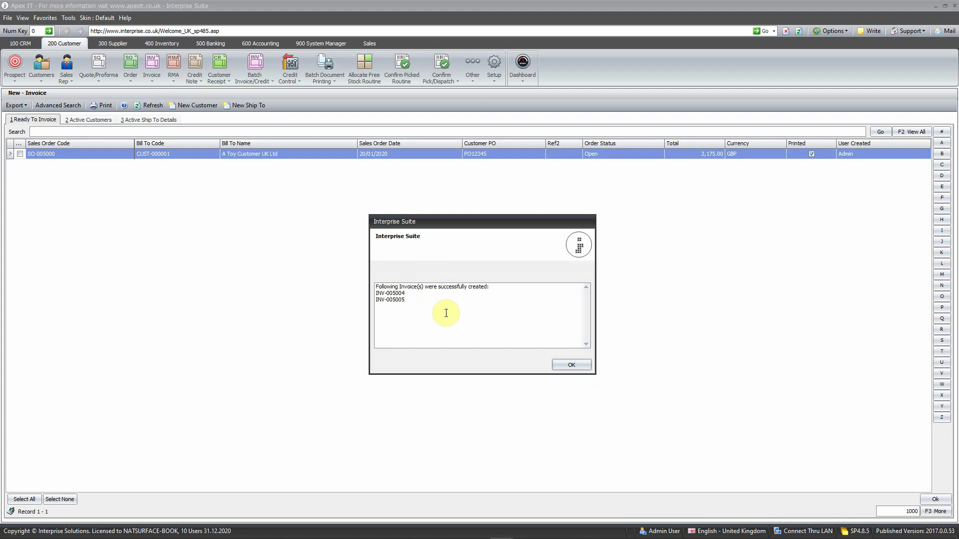
click(585, 367)
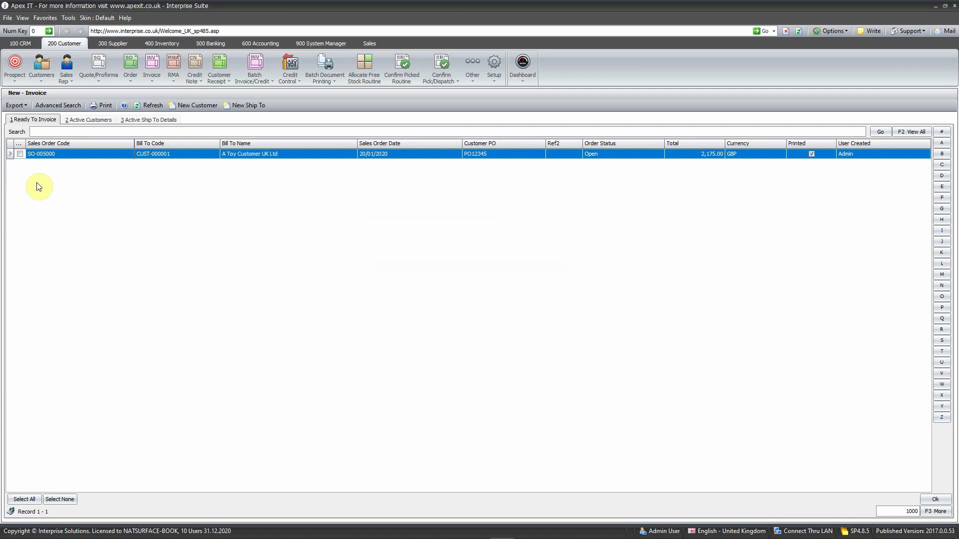
- Start an invoice from the A Toy Customer UK Ltd order and set the HGUN line's ship quantity to 5
click(20, 154)
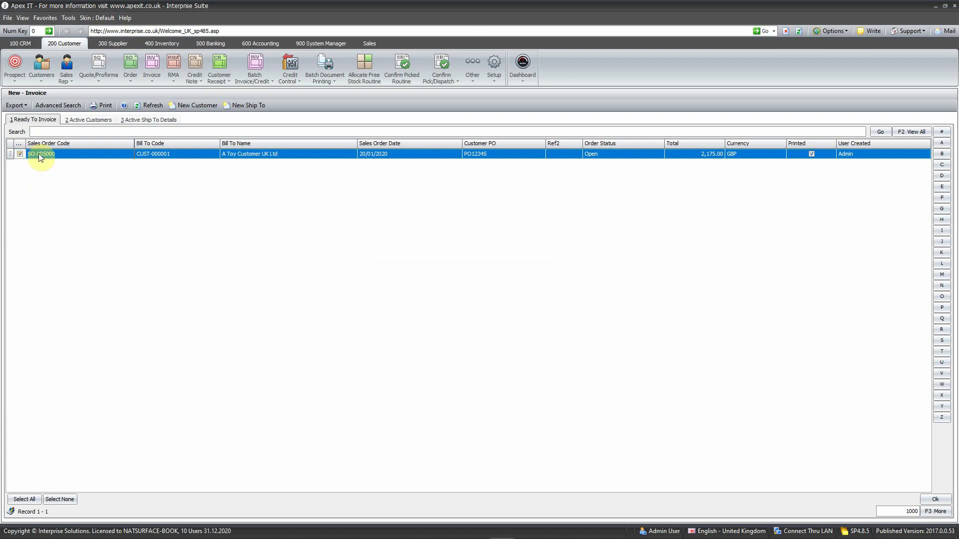
click(57, 154)
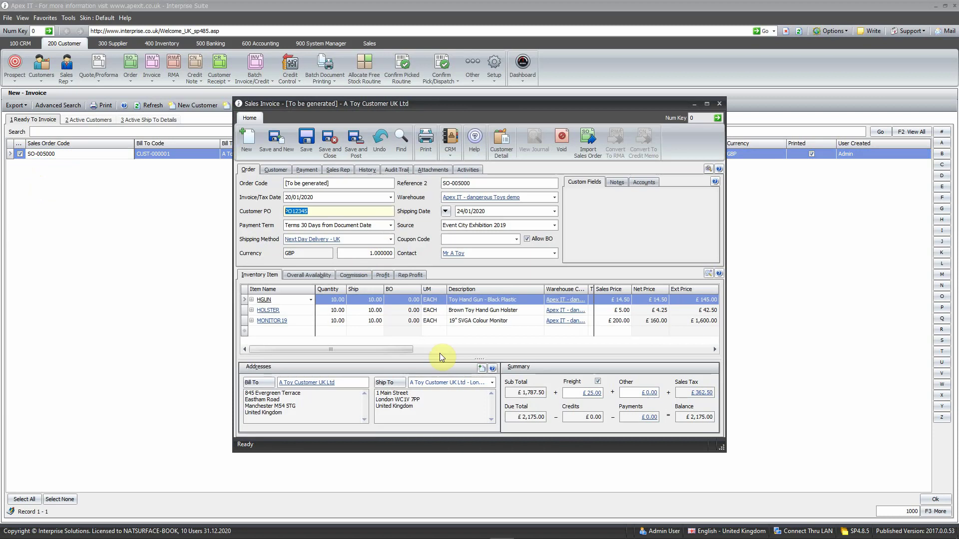
click(362, 300)
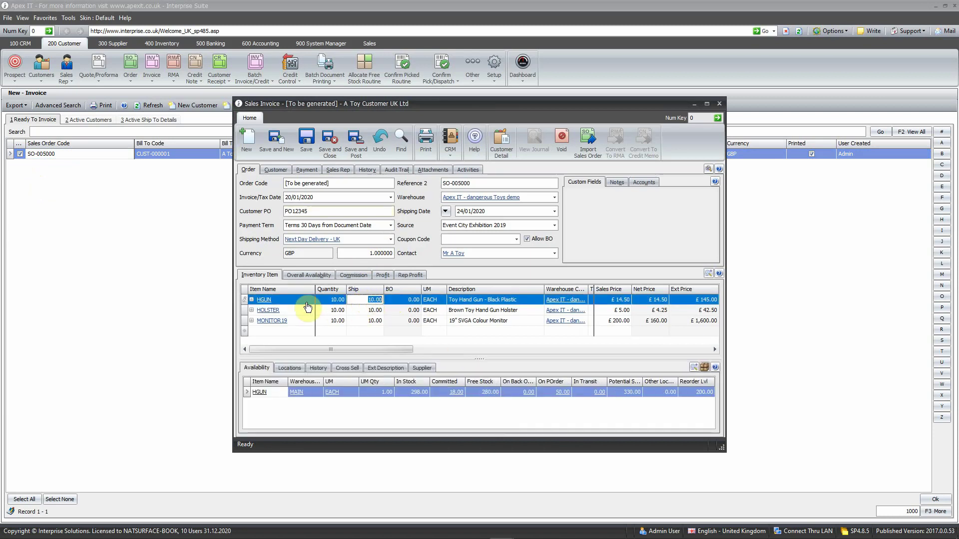
text(5)
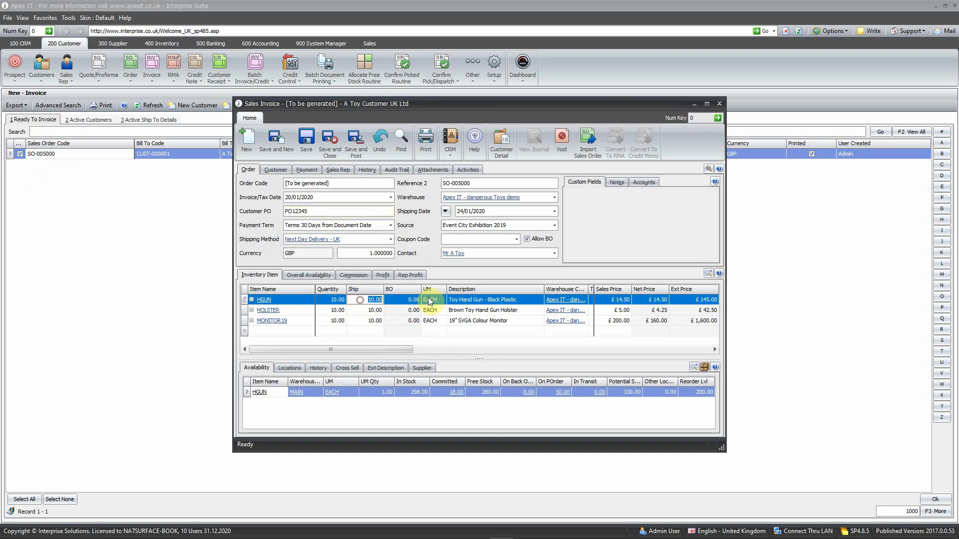
key(Tab)
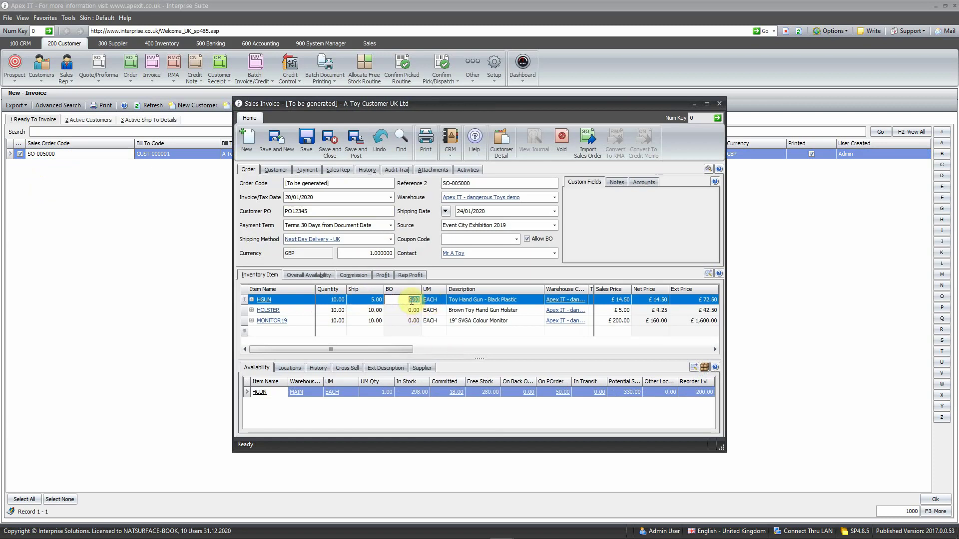
click(366, 300)
click(406, 300)
- Review the invoice date and the summary totals of the A Toy Customer UK Ltd invoice
drag(320, 198, 272, 198)
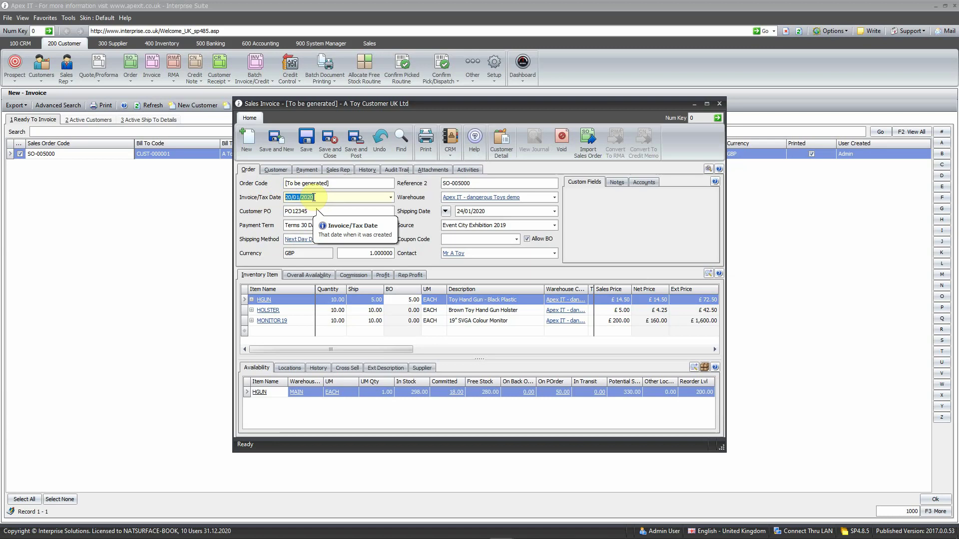
click(292, 332)
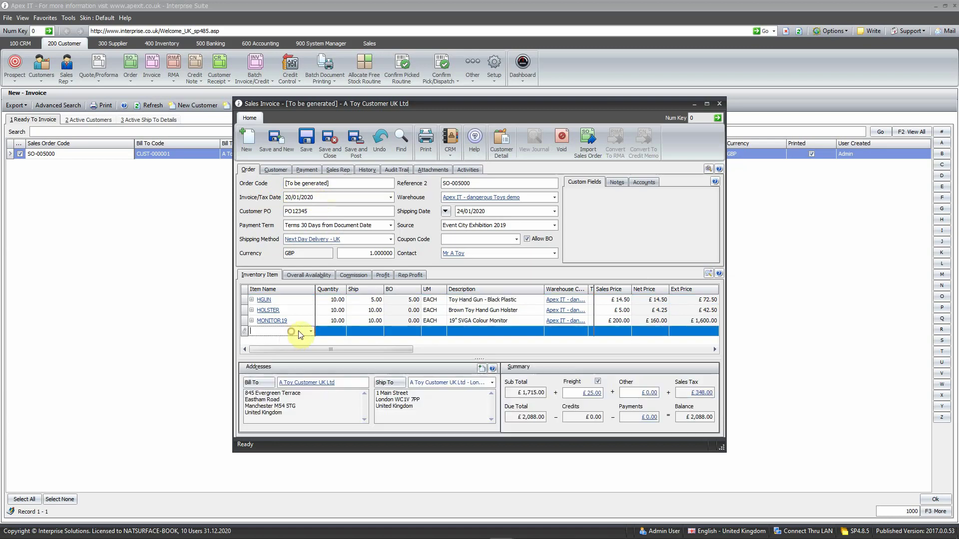
- Set the HGUN line's ship quantity to 10 to compare its back order quantity and extended price
click(366, 299)
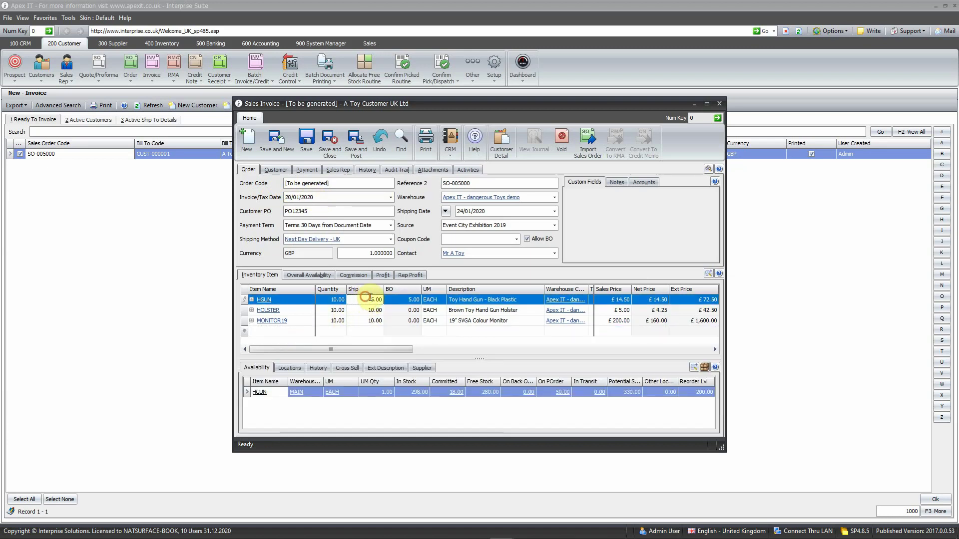
drag(366, 299, 387, 300)
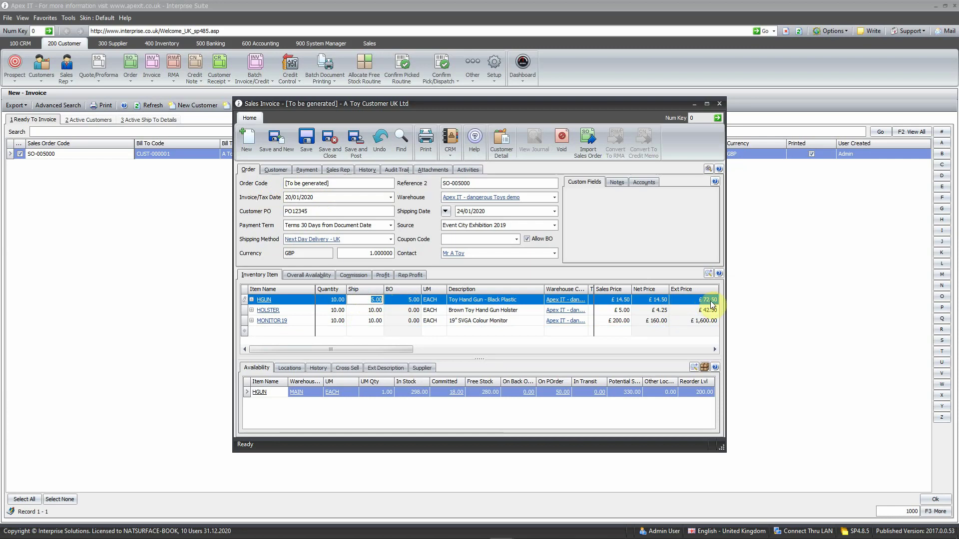
text(10)
key(Tab)
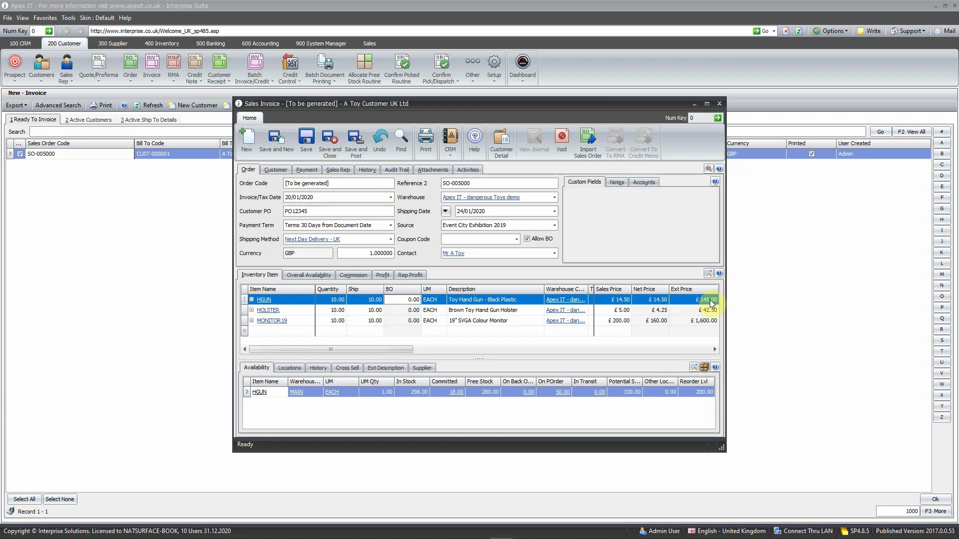
- Return the HGUN line's ship quantity to 5
click(369, 300)
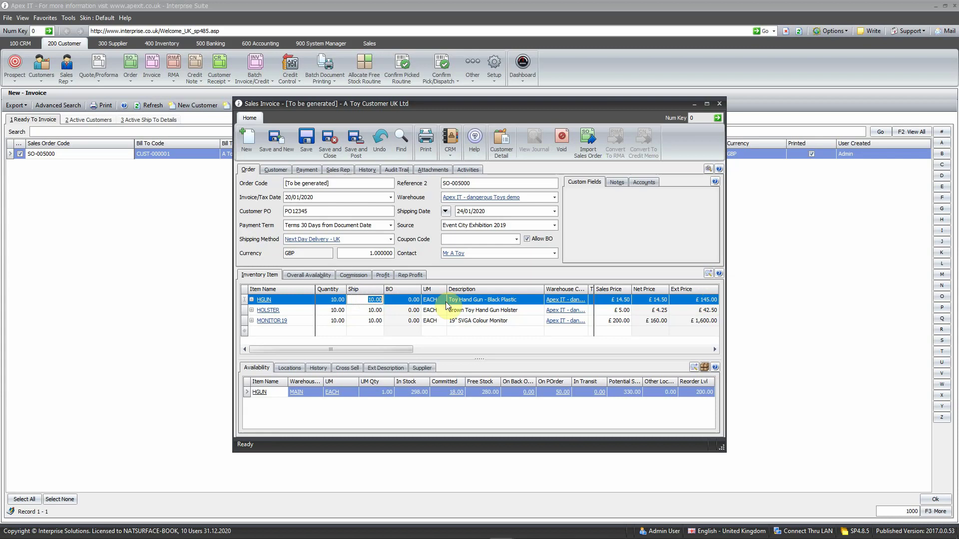
text(5)
key(Tab)
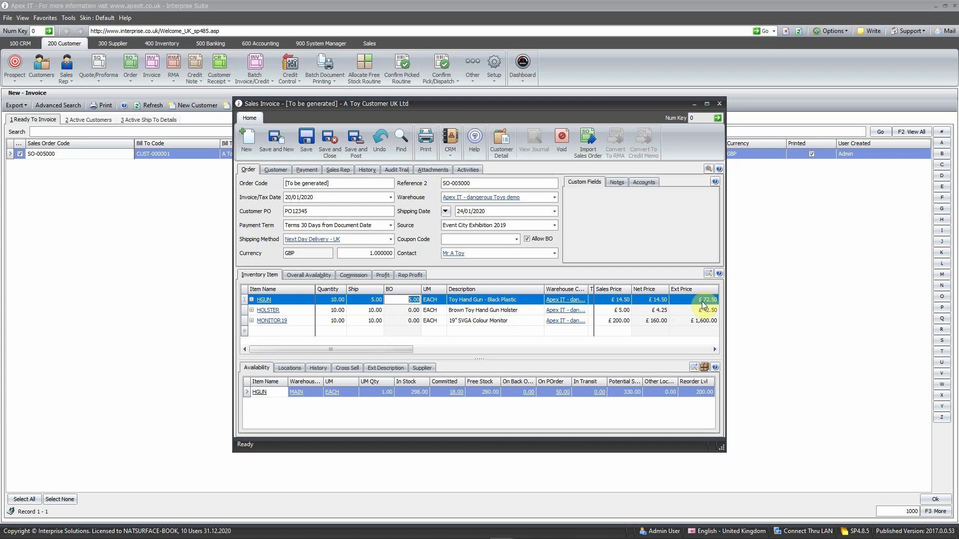
- Check the invoice's summary totals, and save and close the invoice
click(305, 331)
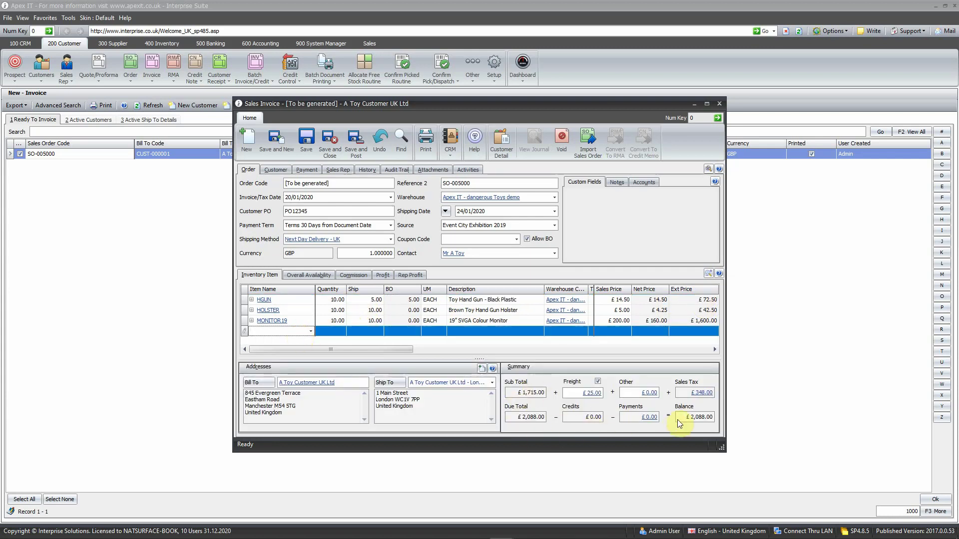
mouse_move(683, 418)
click(400, 349)
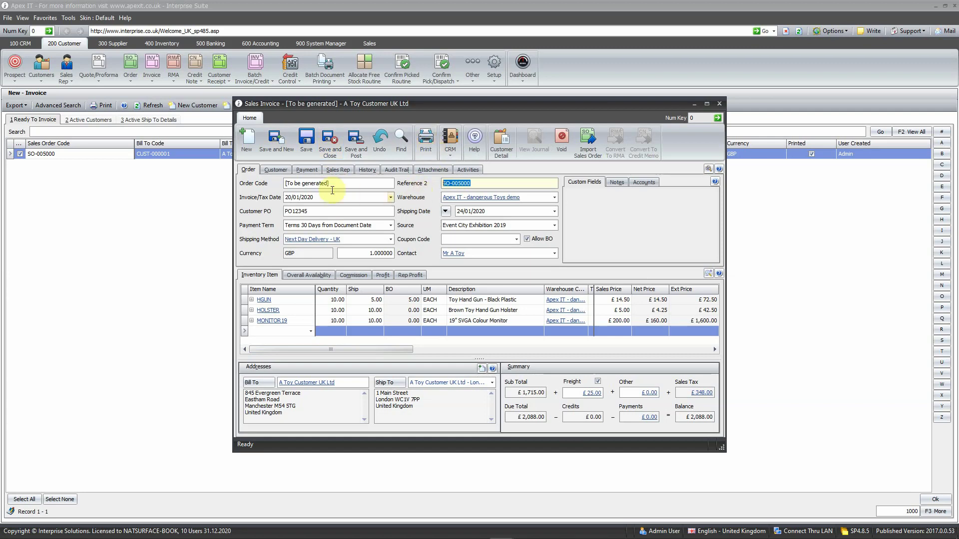
click(328, 142)
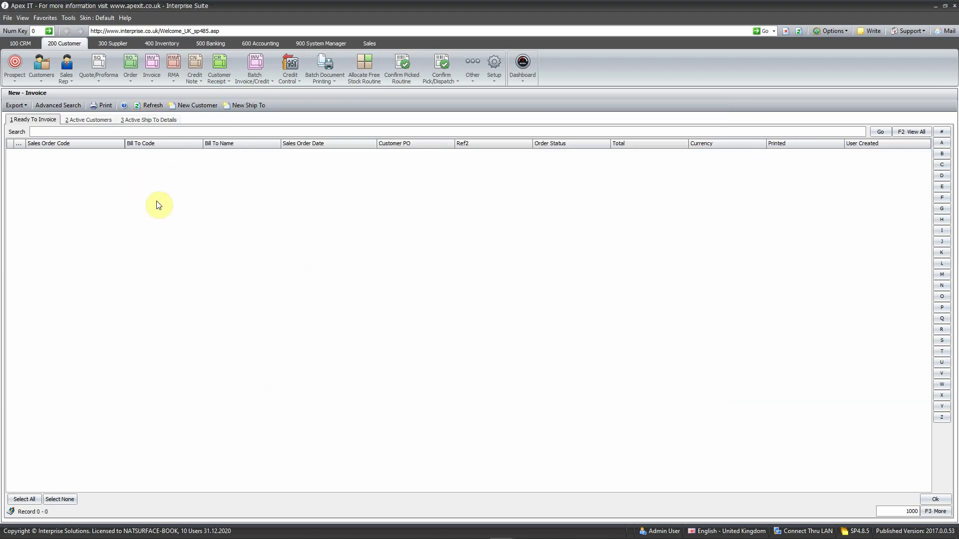
- Open the batch invoice printing list to view the unprinted invoices
click(339, 82)
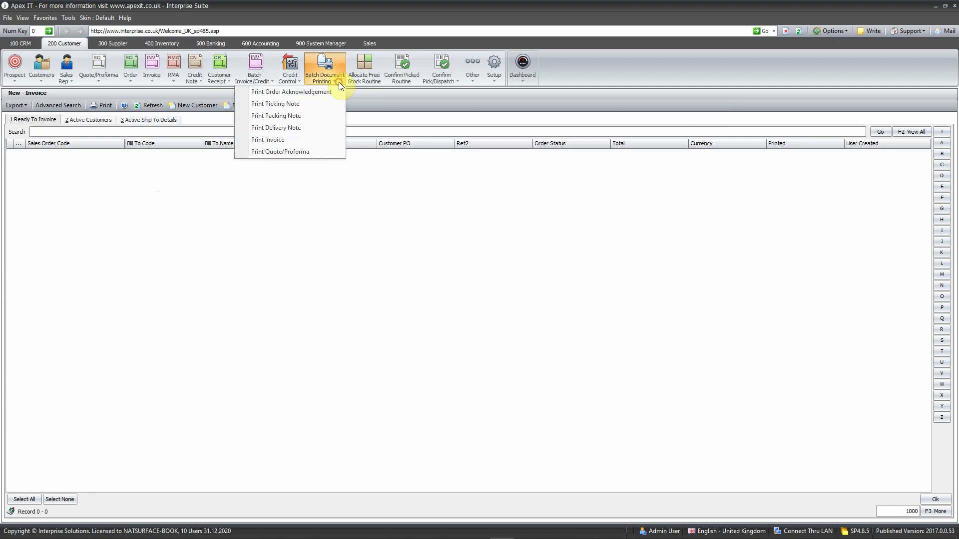
click(269, 140)
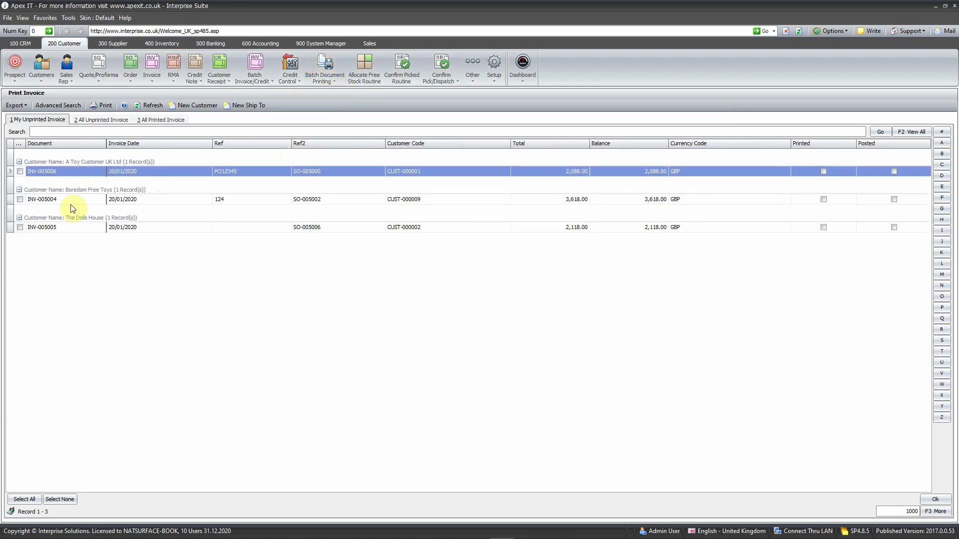
click(74, 247)
click(61, 264)
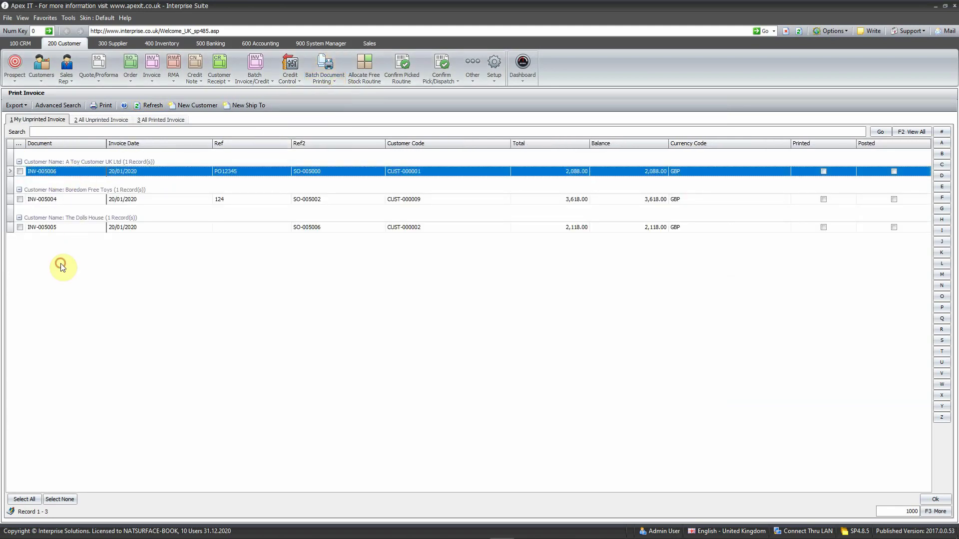